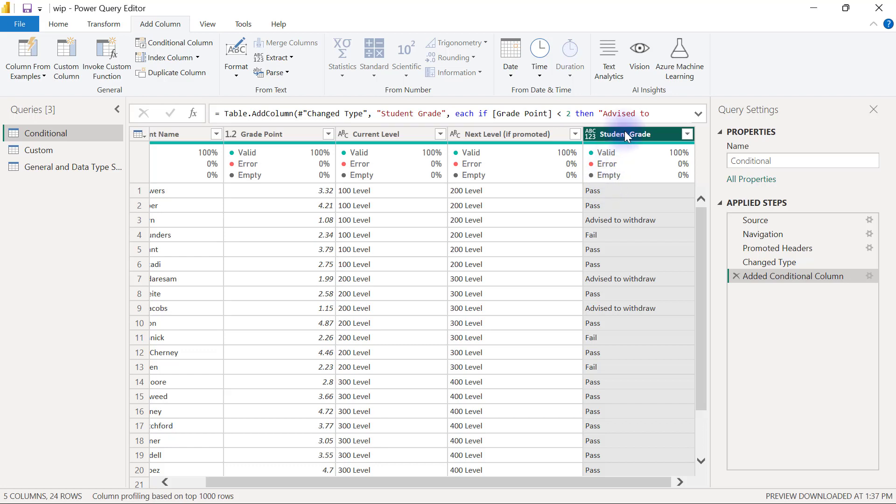
Change the Student Grade column's data type to Text.
click(590, 135)
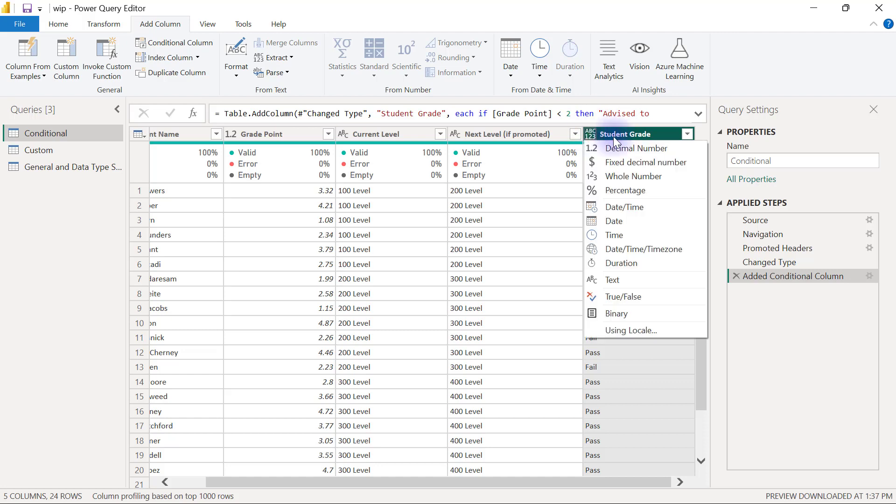
click(612, 280)
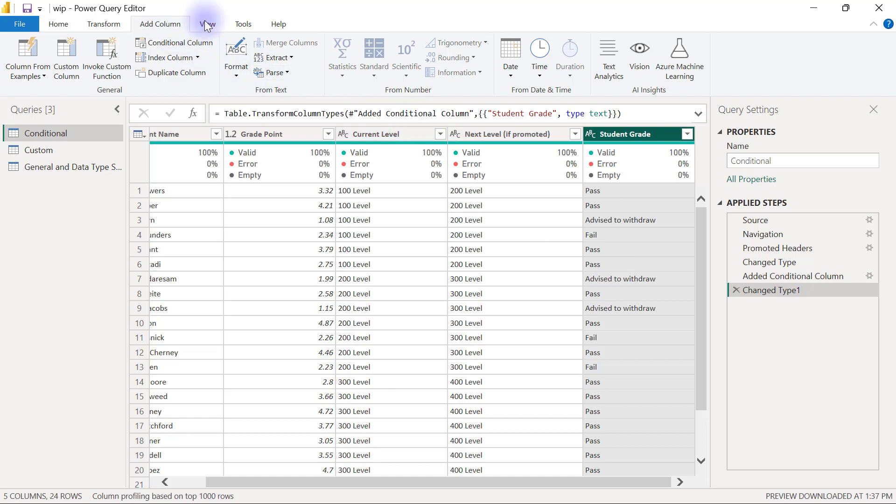
click(374, 134)
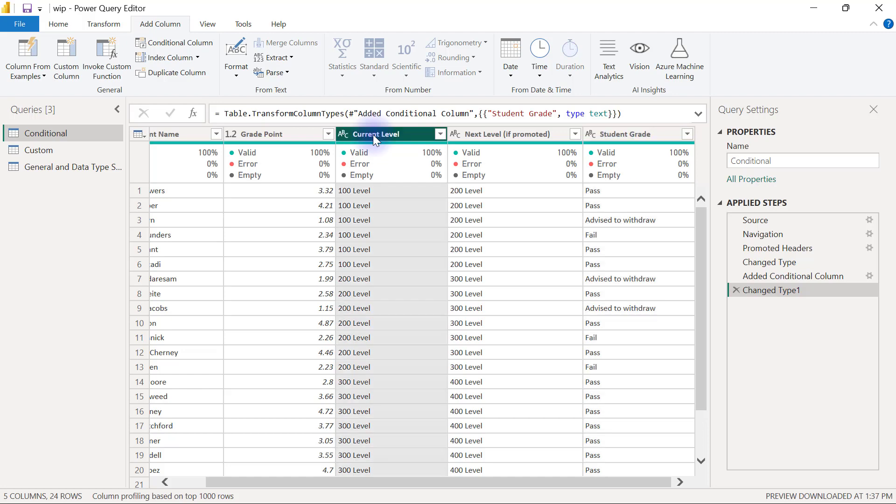
click(504, 135)
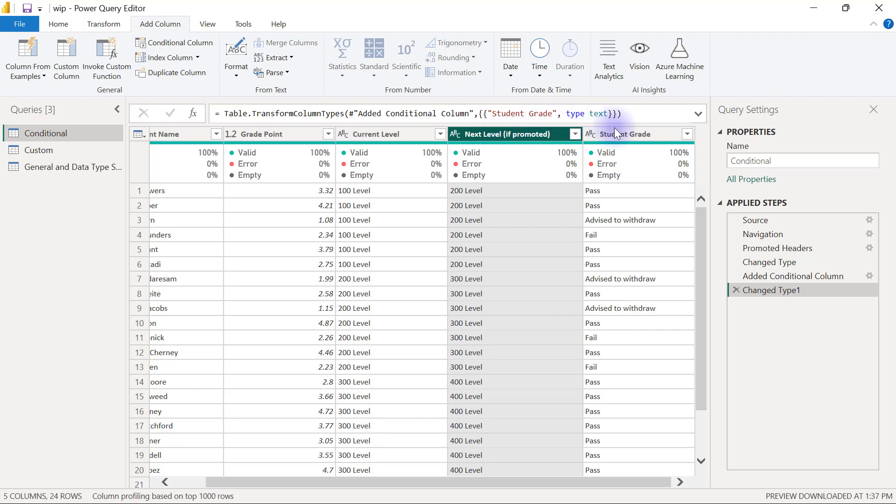
click(635, 135)
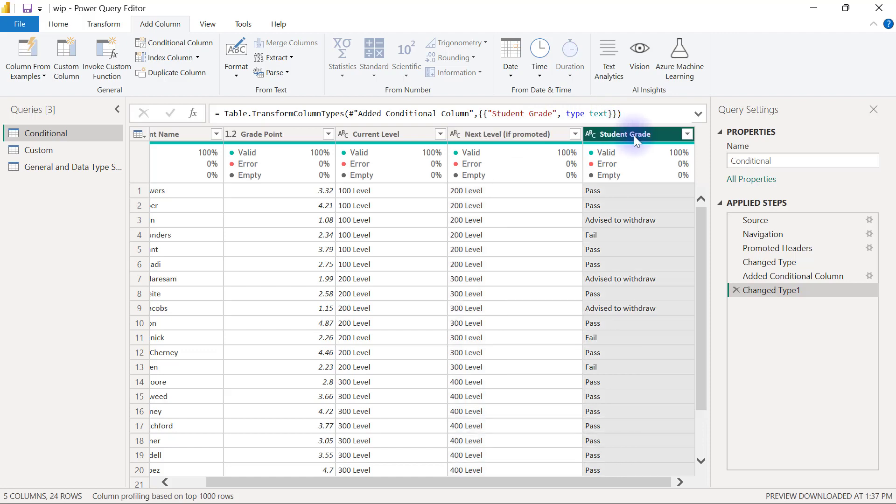
click(595, 234)
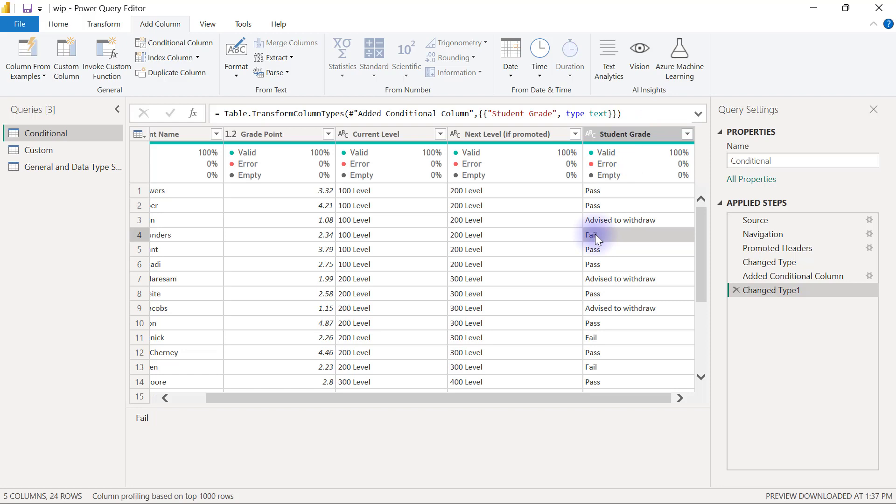
click(361, 235)
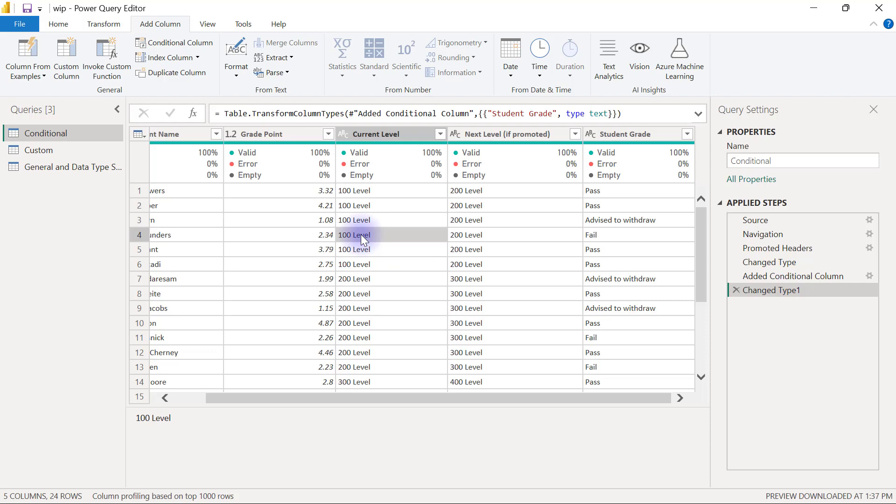
click(467, 237)
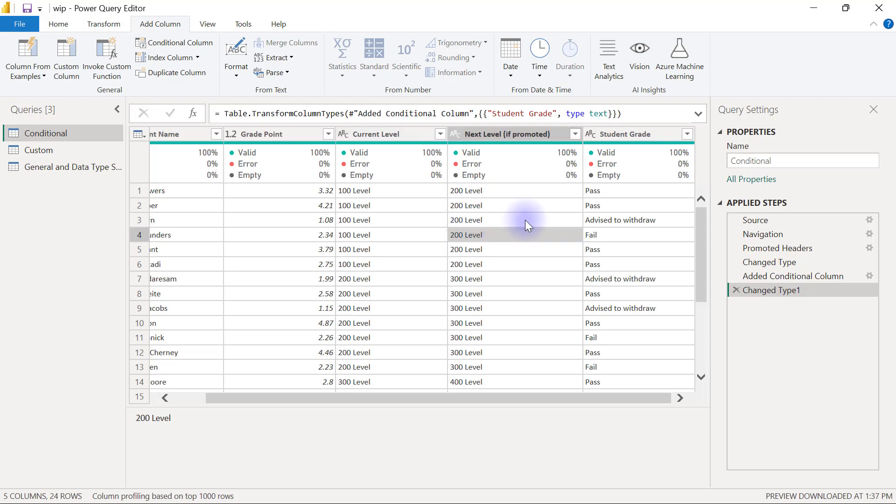
click(612, 219)
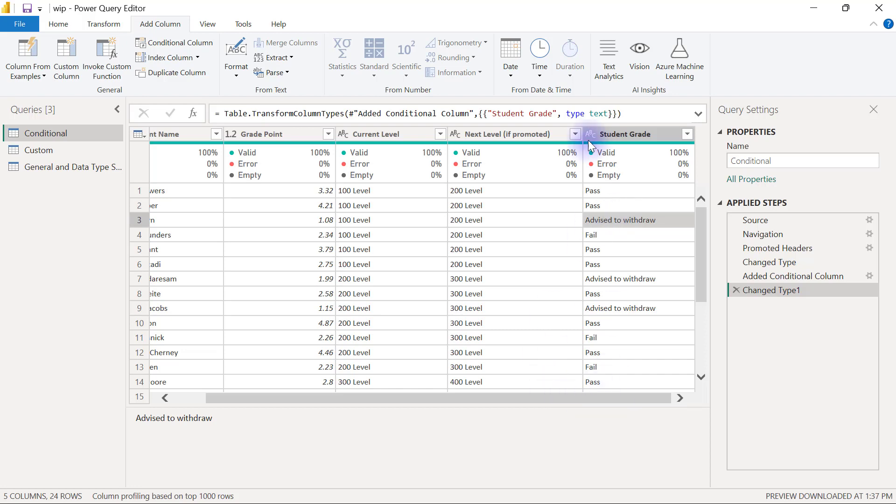
click(630, 133)
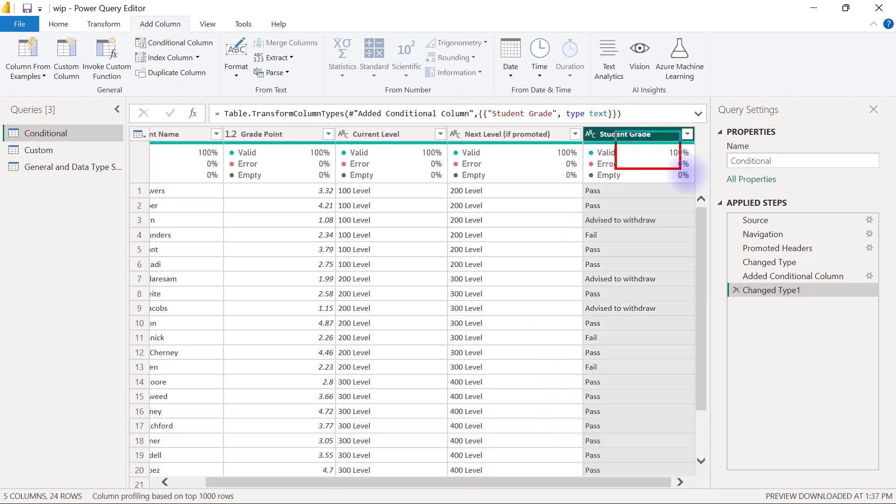
mouse_move(683, 166)
mouse_down()
mouse_move(716, 293)
mouse_move(730, 474)
mouse_up()
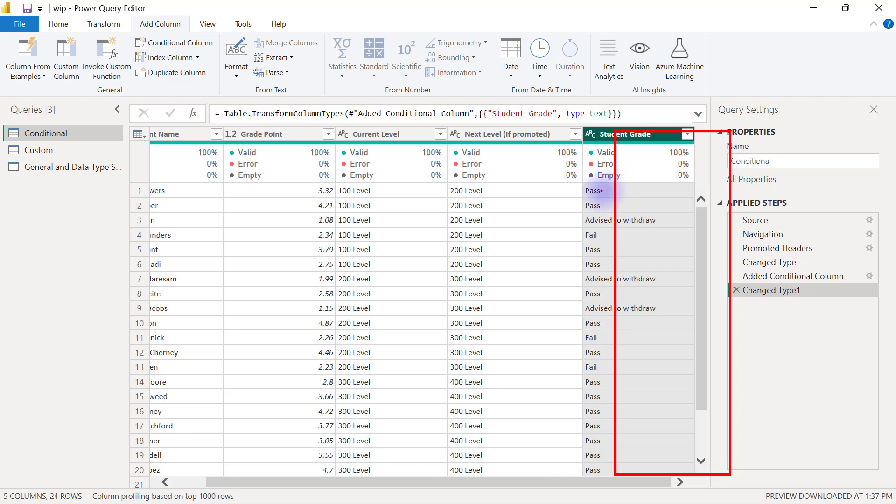
drag(602, 191, 624, 191)
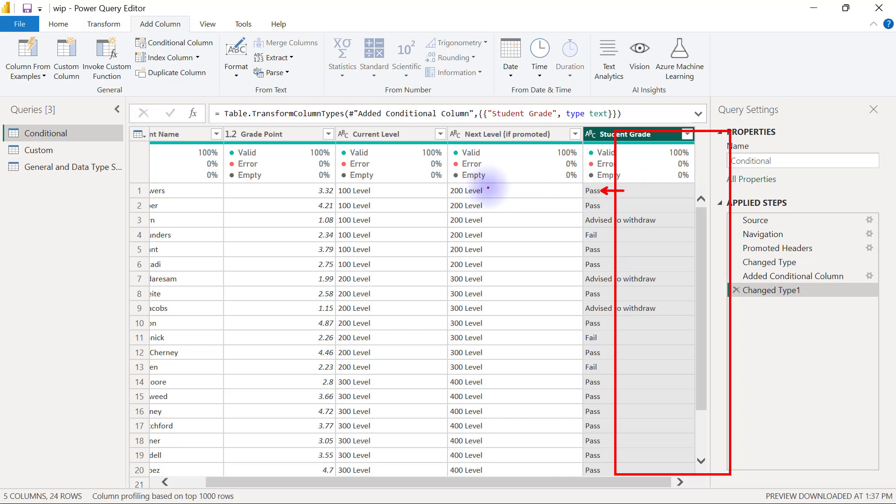
mouse_move(481, 191)
mouse_down()
mouse_move(560, 164)
mouse_move(637, 170)
mouse_move(644, 196)
mouse_move(644, 176)
mouse_move(619, 207)
mouse_up()
click(606, 206)
mouse_move(487, 207)
mouse_down()
mouse_move(537, 191)
mouse_move(647, 202)
mouse_up()
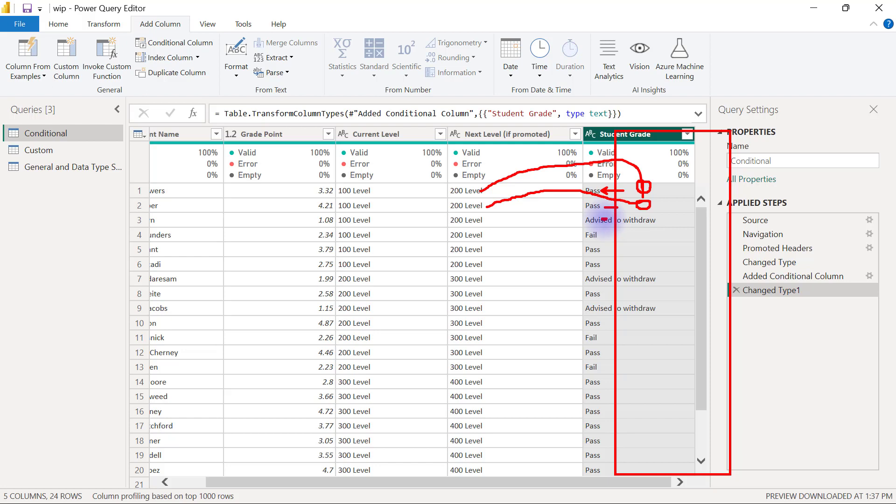
drag(603, 219, 605, 221)
mouse_move(664, 225)
mouse_down()
mouse_move(666, 215)
mouse_move(677, 219)
mouse_up()
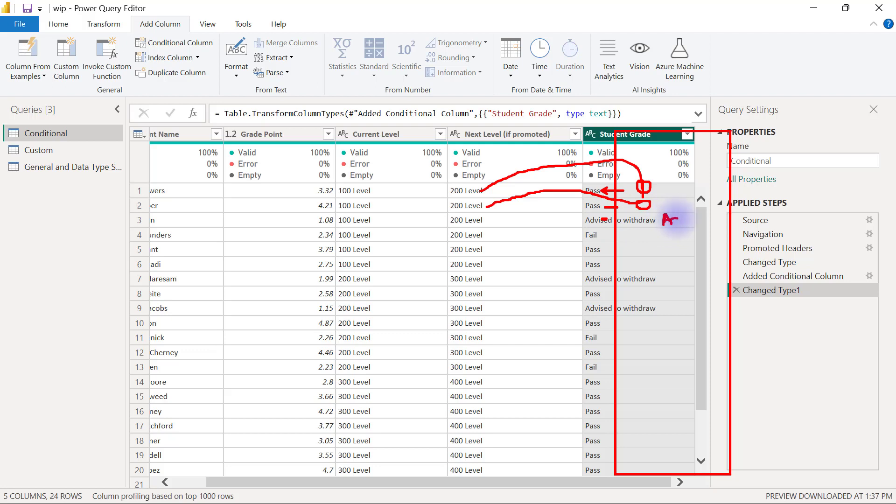
click(597, 231)
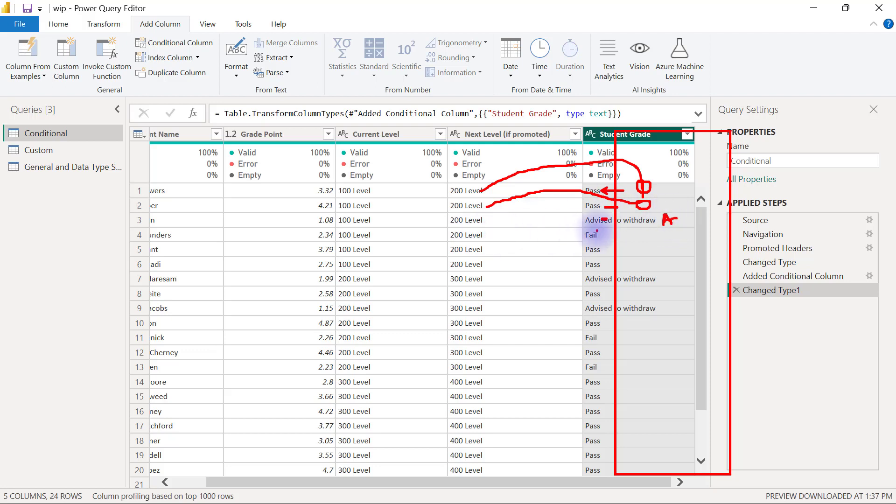
mouse_move(598, 231)
mouse_down()
mouse_move(584, 237)
mouse_move(602, 238)
mouse_move(589, 230)
mouse_up()
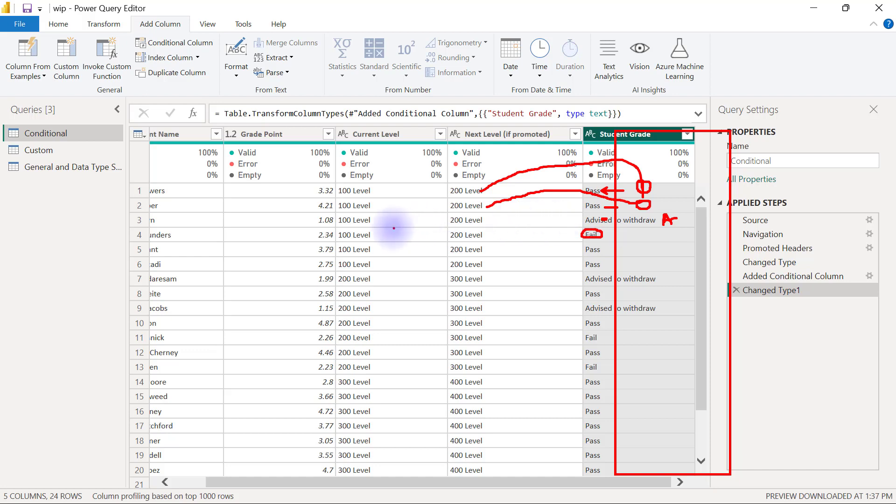
mouse_move(374, 235)
mouse_down()
mouse_move(414, 251)
mouse_move(628, 246)
mouse_move(647, 235)
mouse_up()
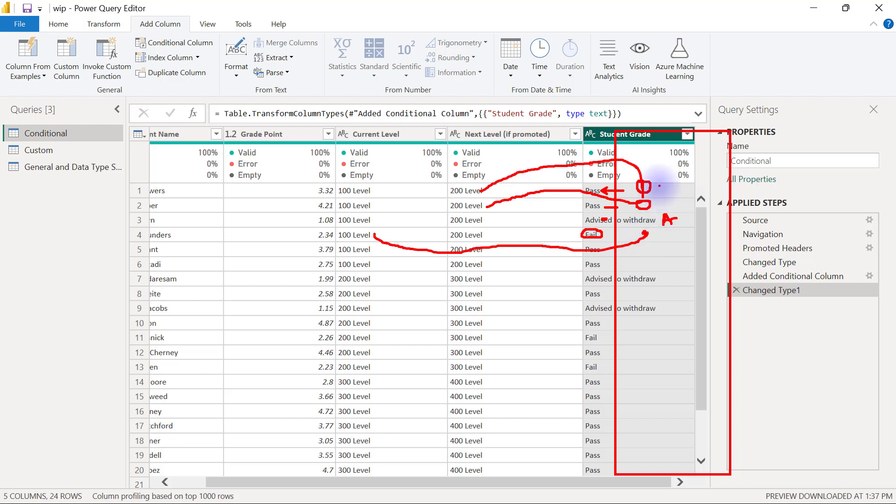
drag(660, 186, 695, 178)
mouse_move(671, 209)
mouse_down()
mouse_move(683, 219)
mouse_move(700, 201)
mouse_up()
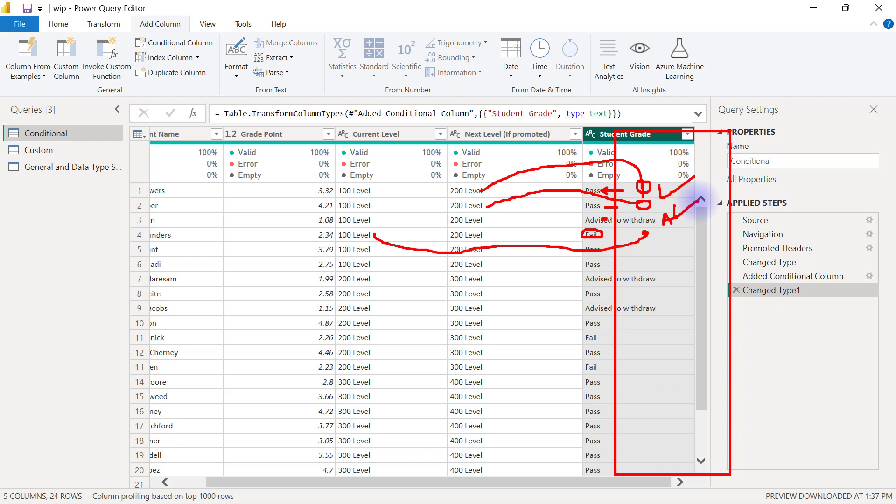
mouse_move(364, 191)
mouse_down()
mouse_move(365, 199)
mouse_move(392, 191)
mouse_up()
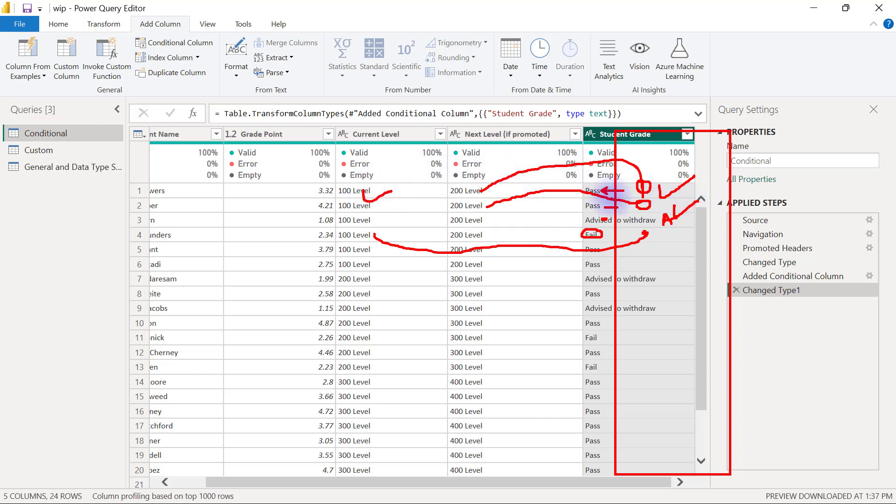
key(Escape)
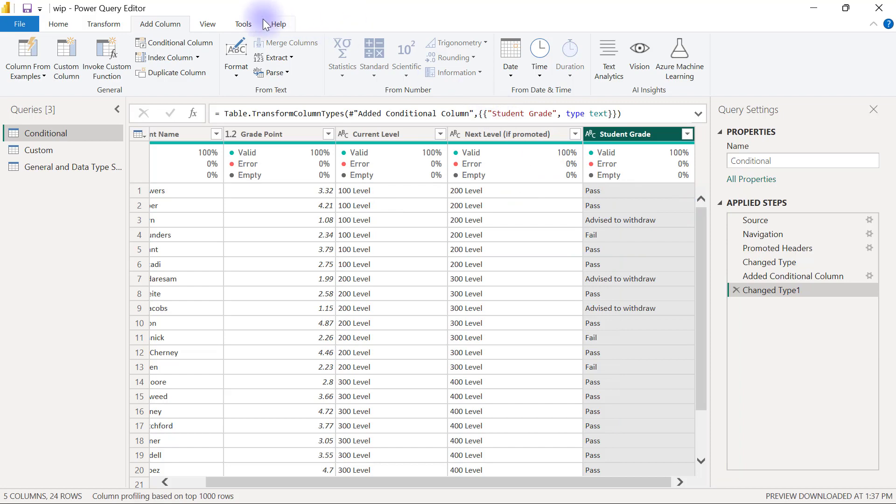
Add a conditional column and name it 'Promotion Status'.
click(169, 43)
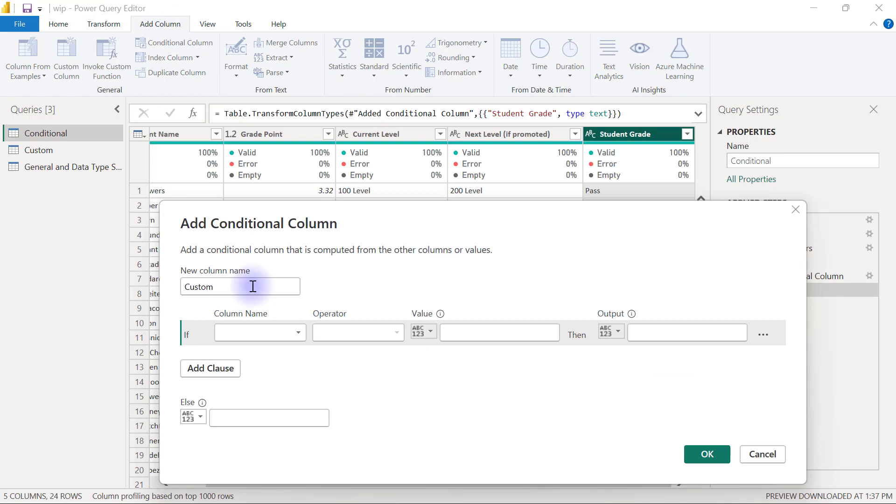
drag(235, 286, 185, 287)
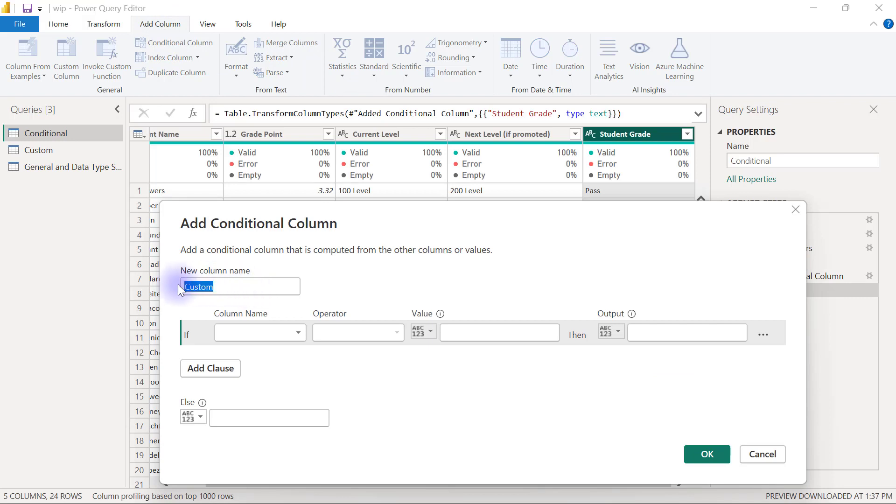
text(Pro)
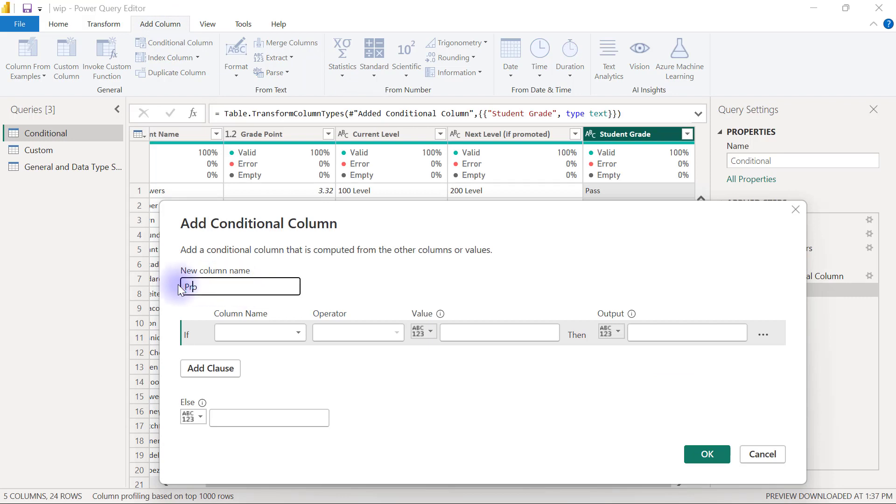
text(motion Status)
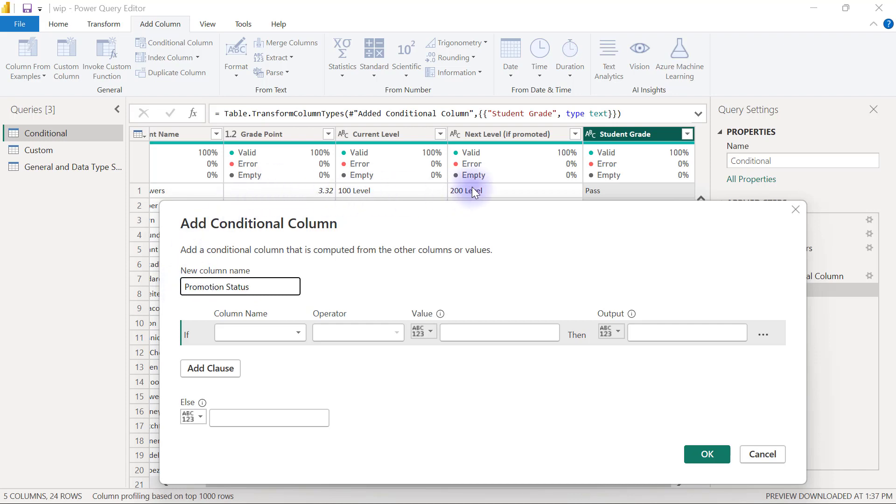
drag(528, 219, 534, 224)
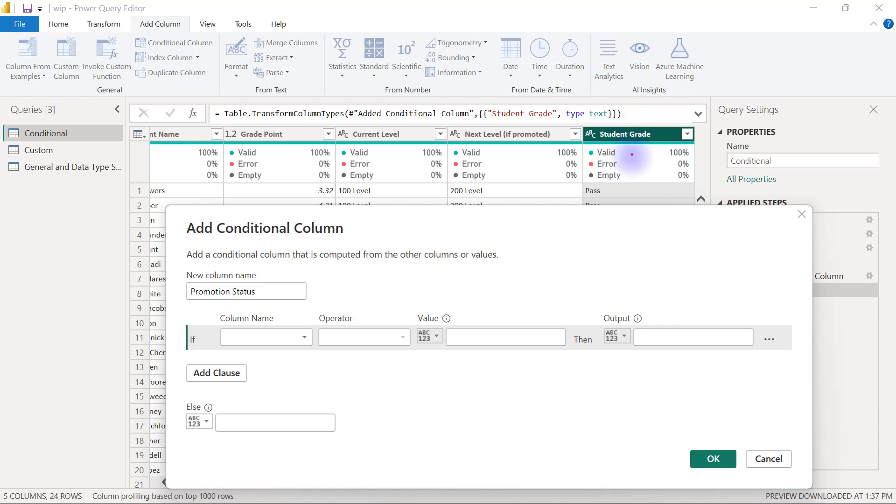
drag(632, 159, 620, 91)
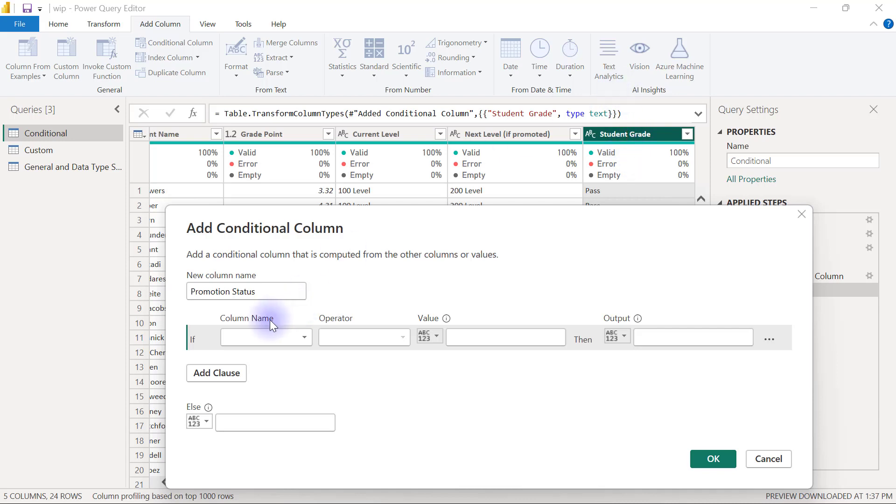
Set the first rule to test whether Student Grade equals 'Pass'.
click(274, 336)
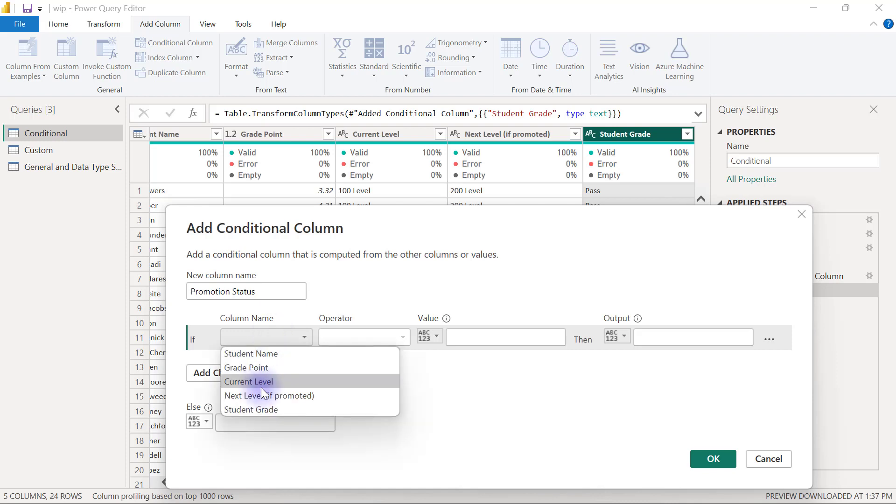
click(261, 409)
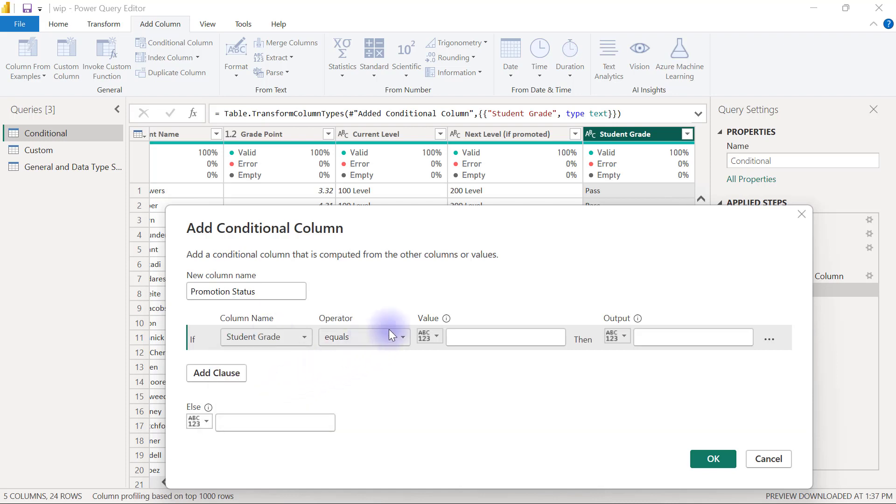
click(479, 335)
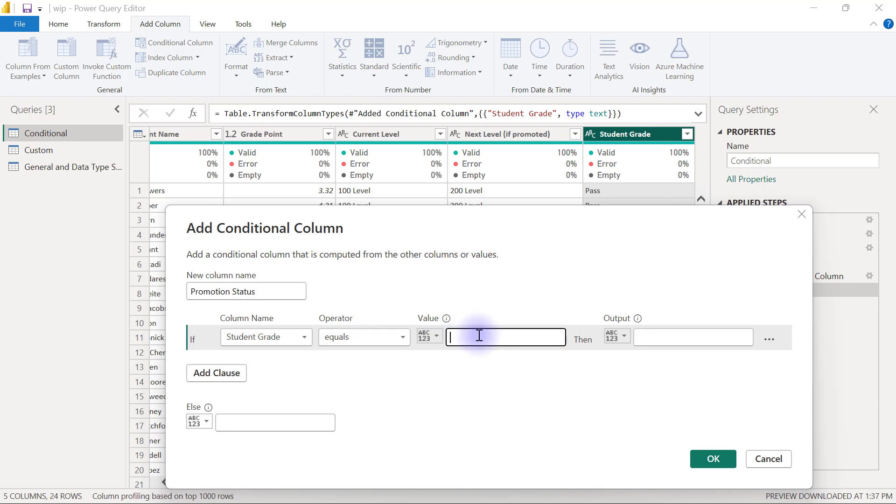
text(Pass)
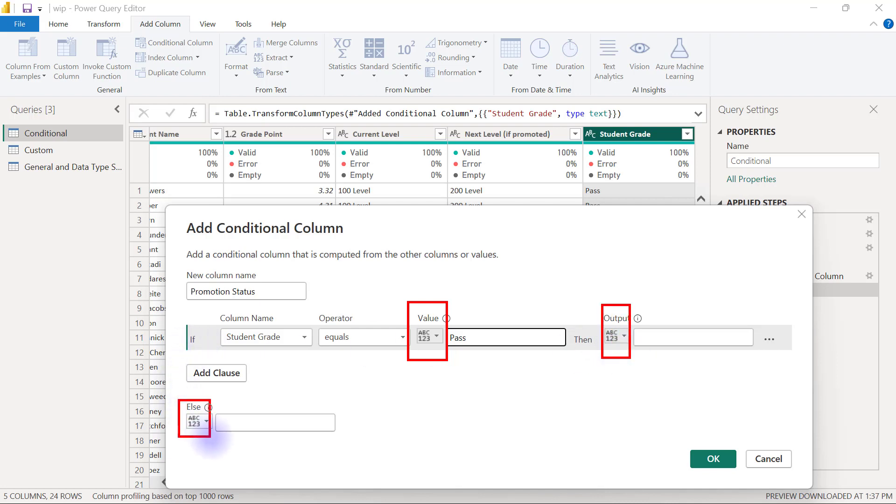
drag(479, 338, 450, 340)
click(435, 338)
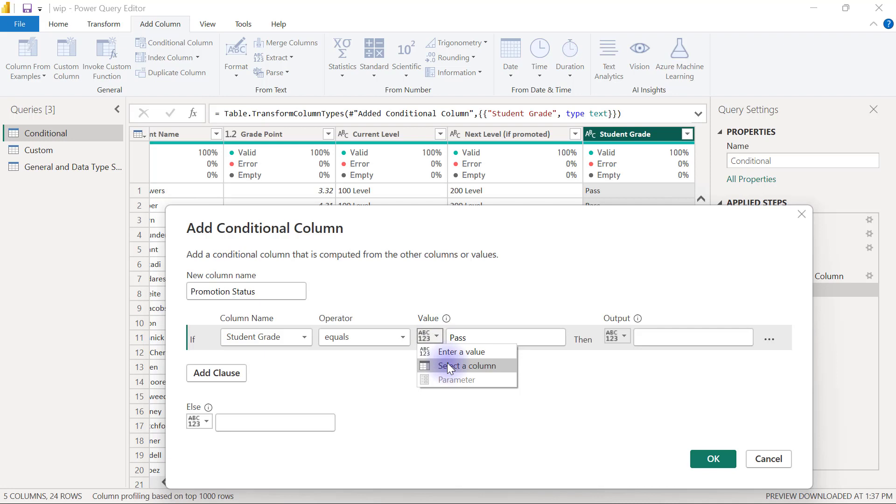
click(486, 338)
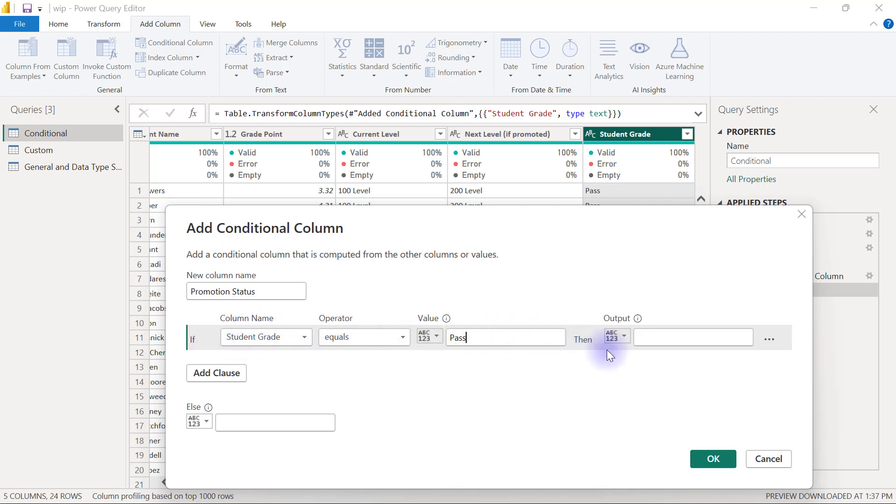
click(657, 340)
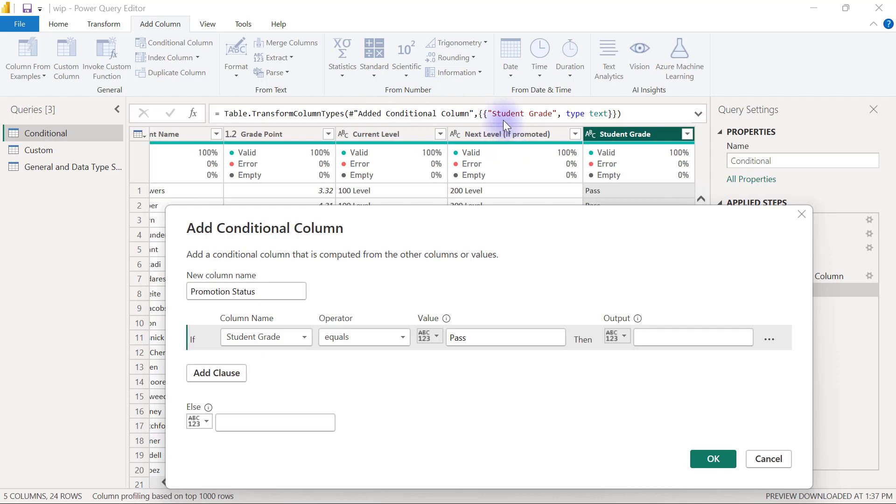
Make the Pass rule output the Next Level (if promoted) column.
click(621, 337)
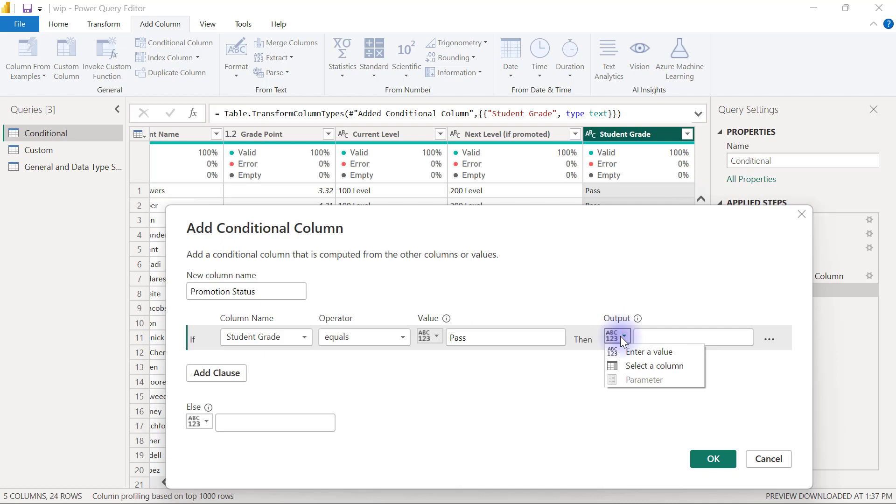
click(640, 367)
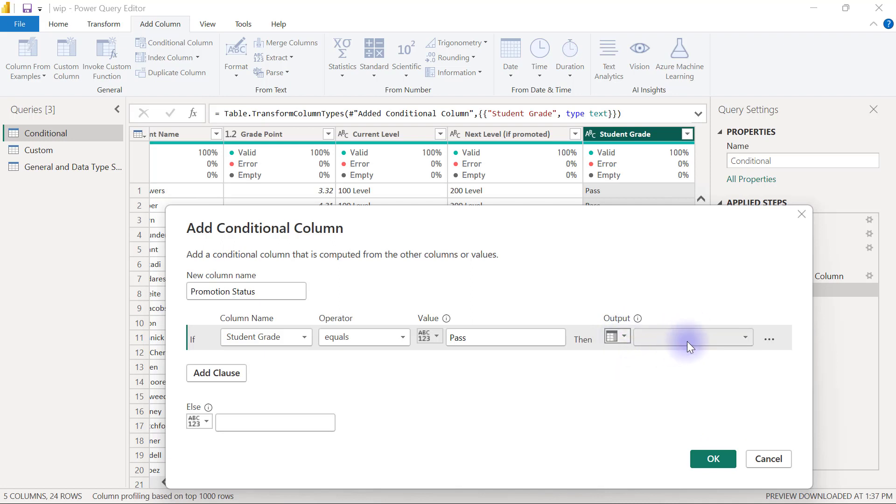
click(744, 338)
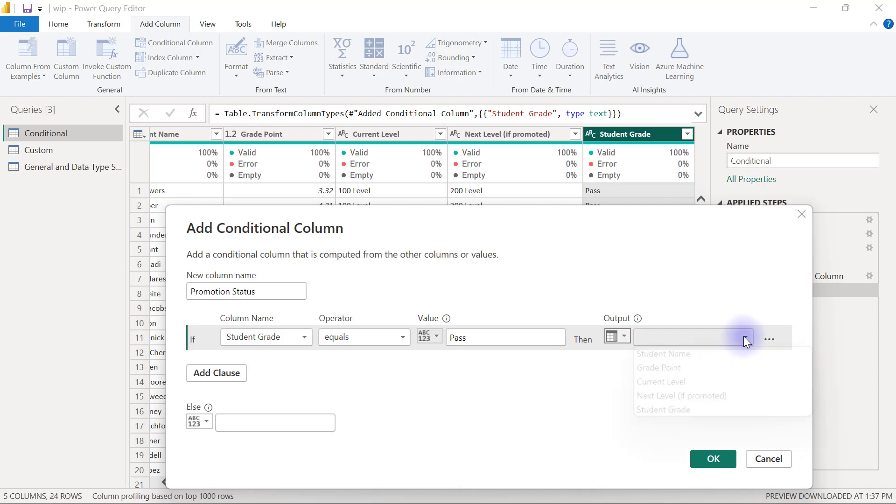
click(681, 394)
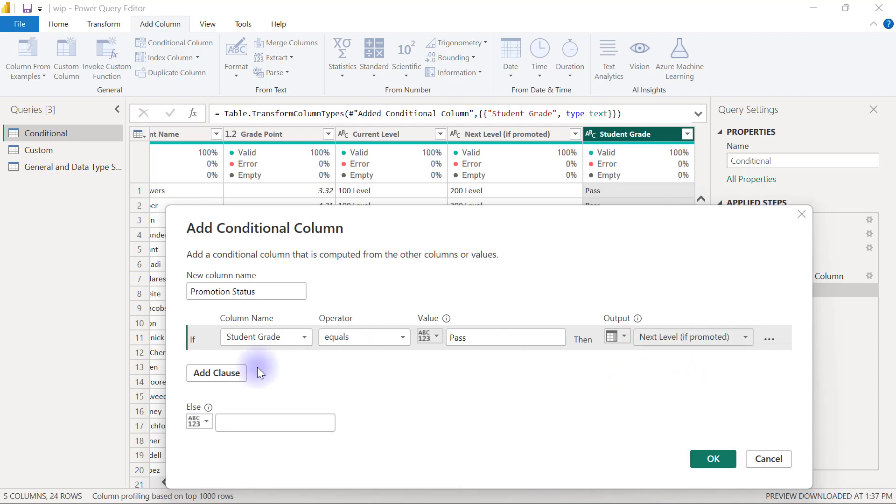
Add a clause where Student Grade equals 'Fail' returns the Current Level column.
click(213, 374)
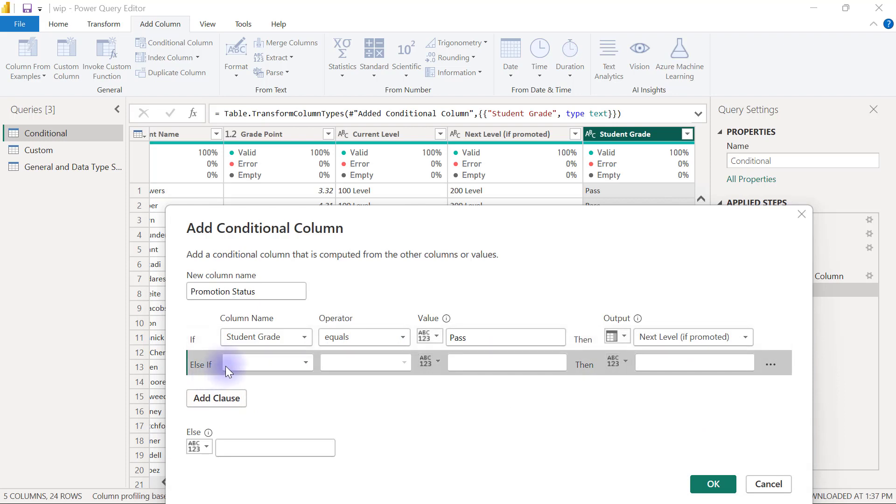
click(277, 364)
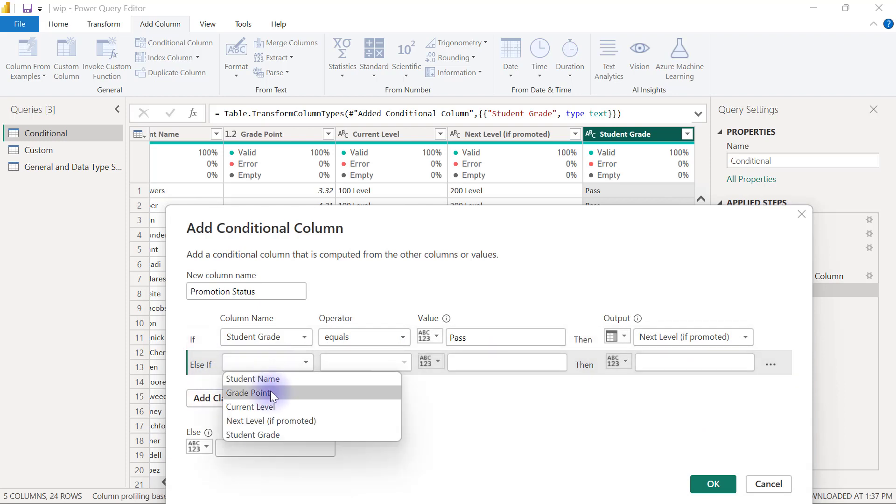
click(280, 434)
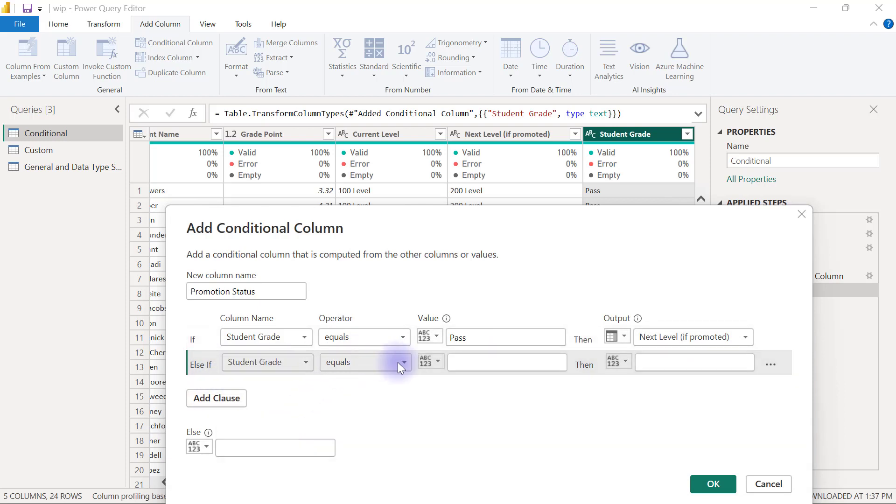
click(475, 361)
text(Fail)
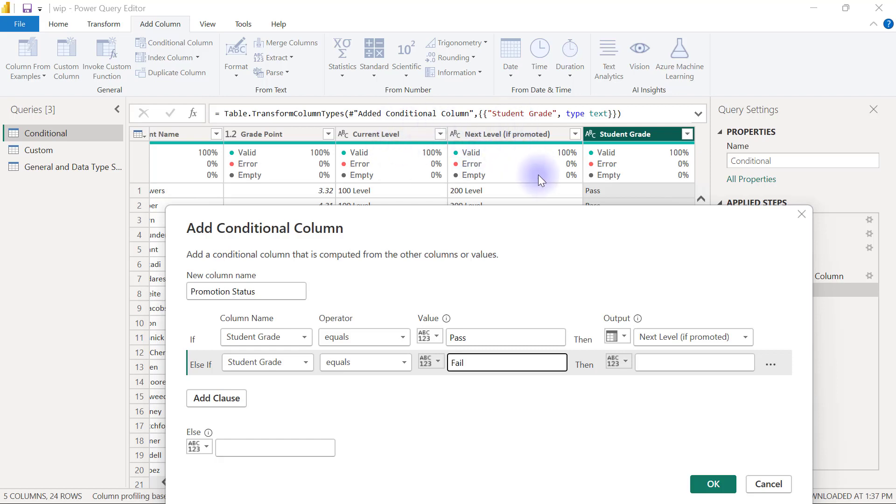
click(624, 363)
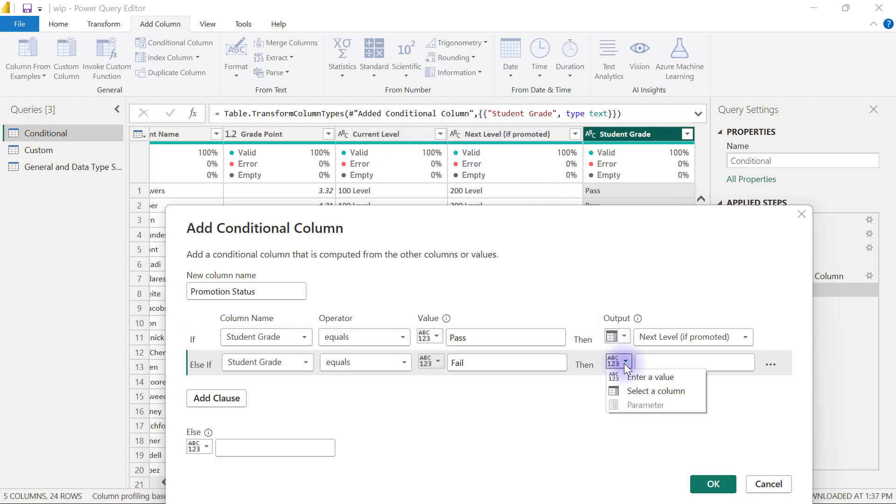
click(637, 393)
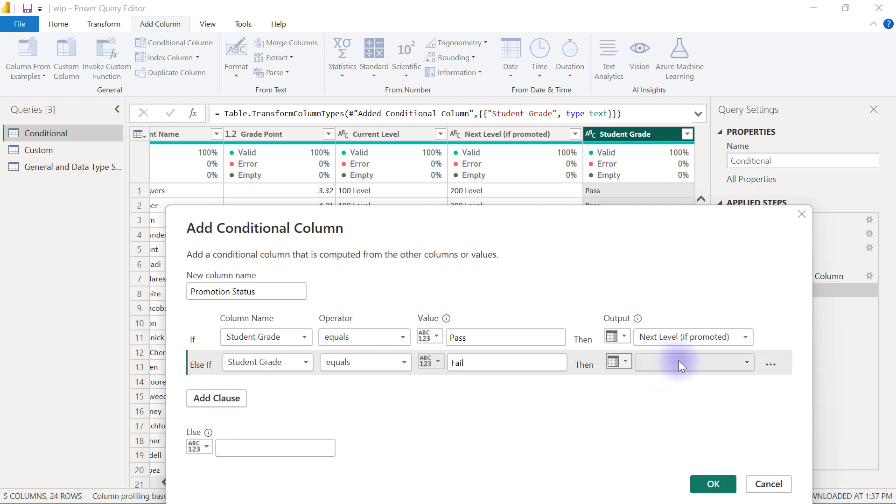
click(680, 363)
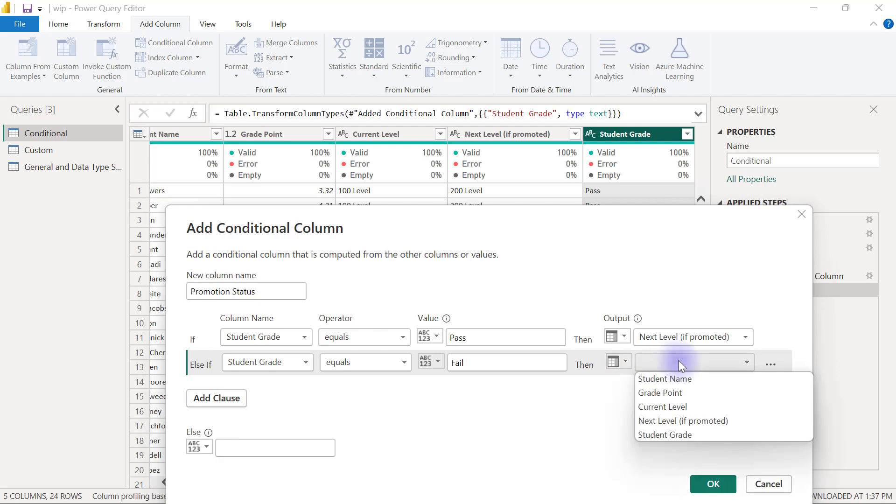
click(677, 407)
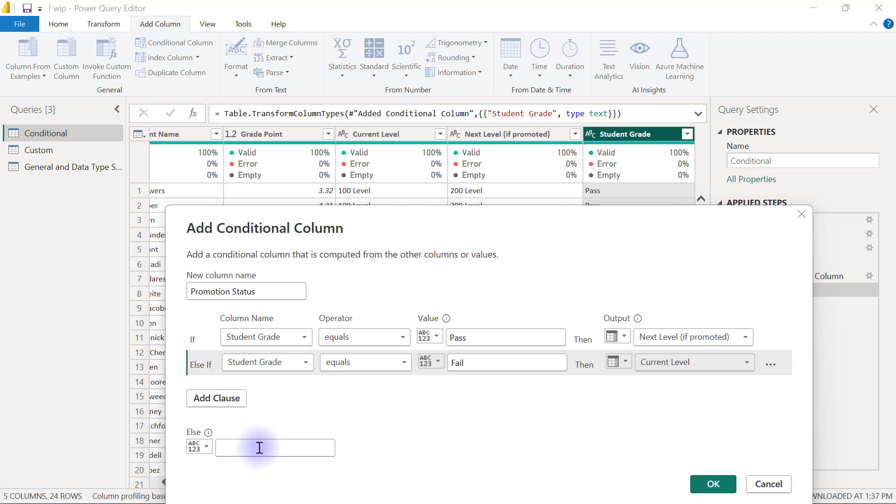
Enter 'Advised to withdraw' as the Else value, then clear it again.
click(244, 449)
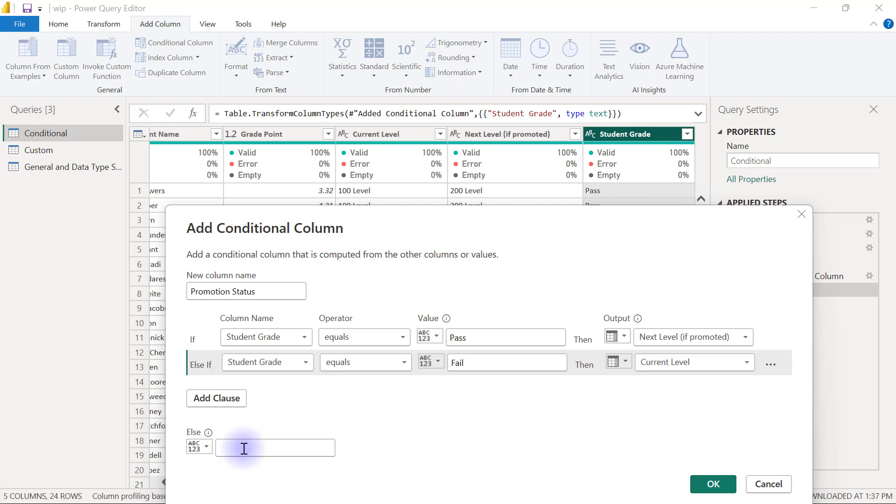
text(Ad)
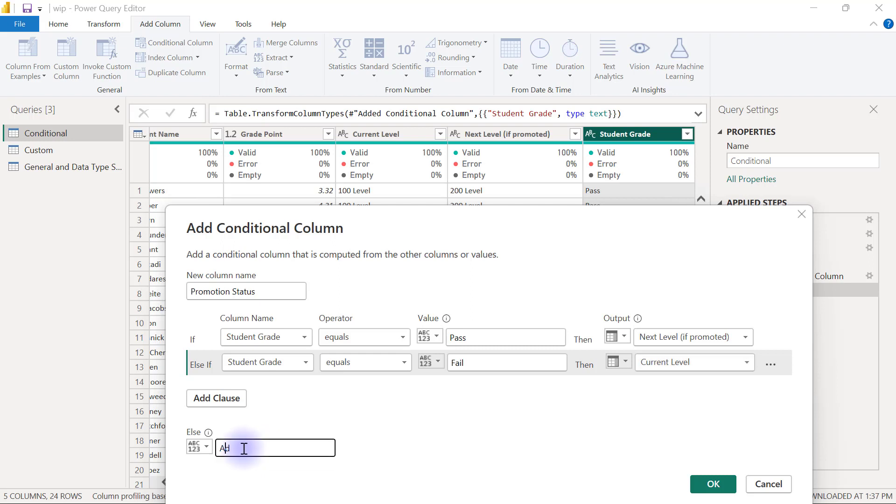
text(vised to withdraw)
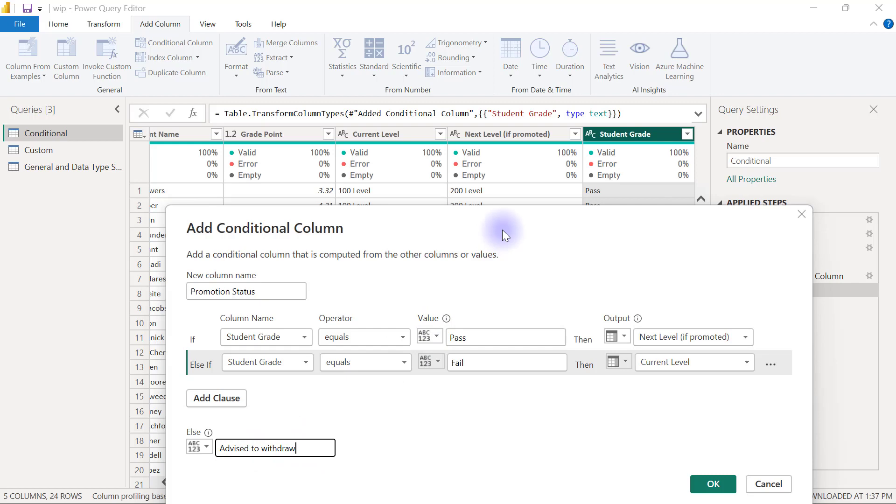
drag(503, 231, 237, 153)
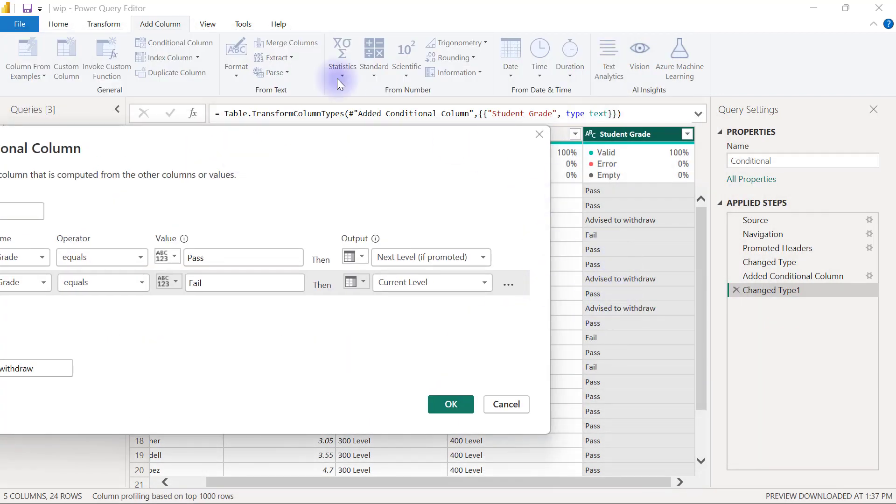
drag(284, 135, 598, 152)
drag(368, 384, 237, 386)
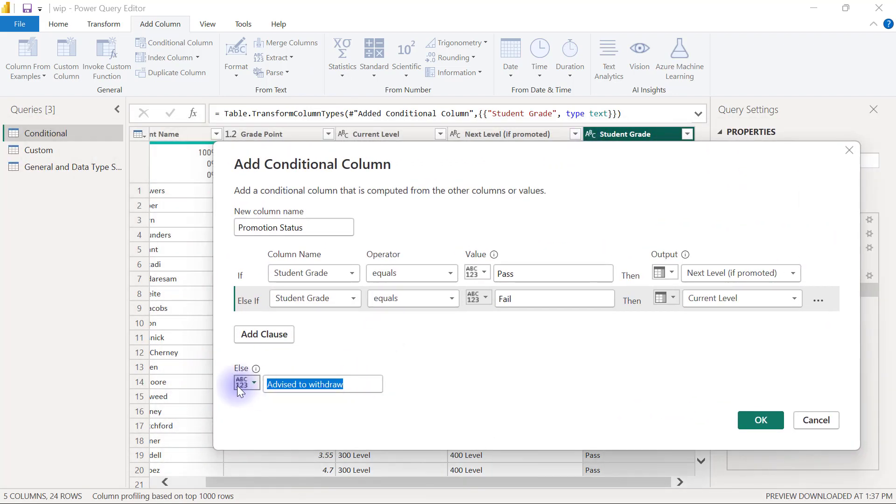
key(BackSpace)
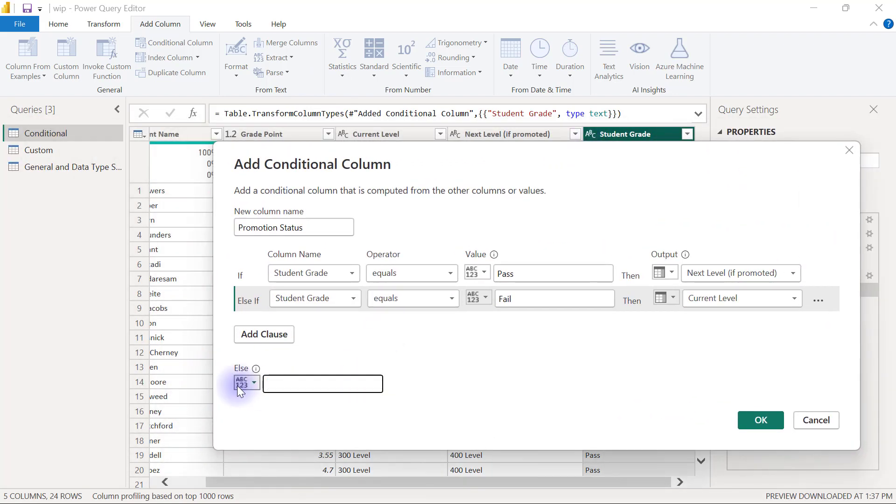
Set the Else result to the Student Grade column.
click(243, 384)
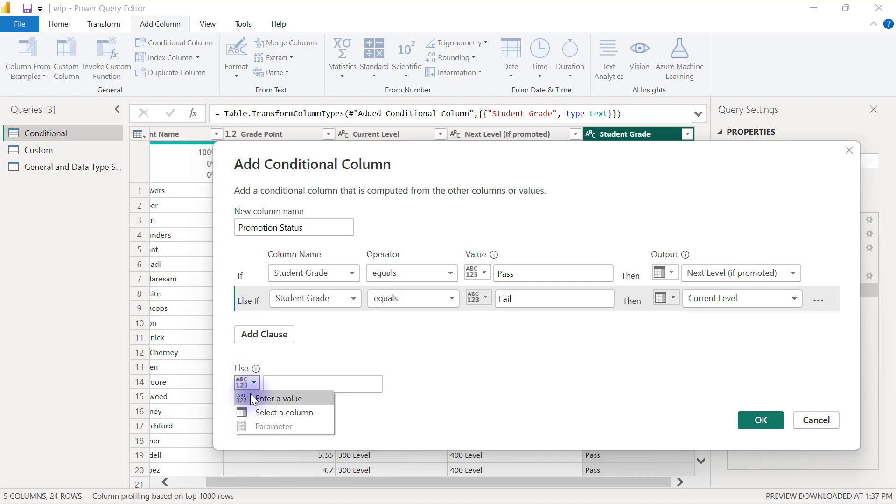
click(272, 413)
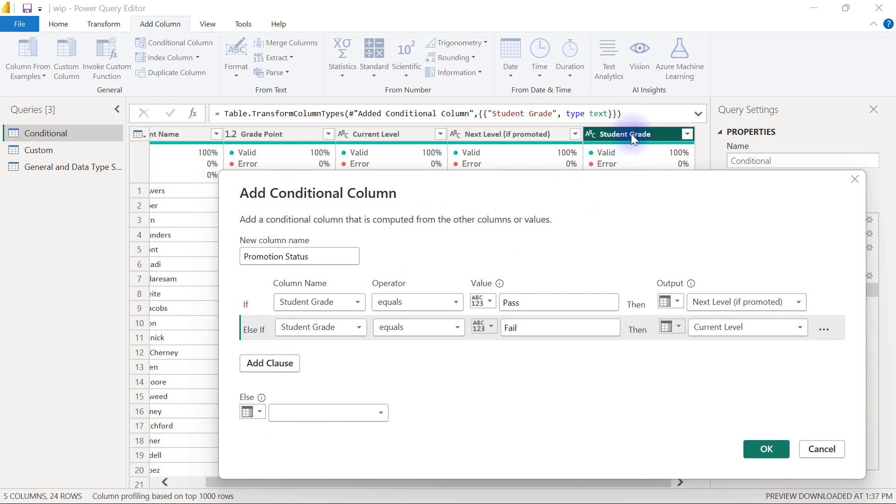
click(380, 414)
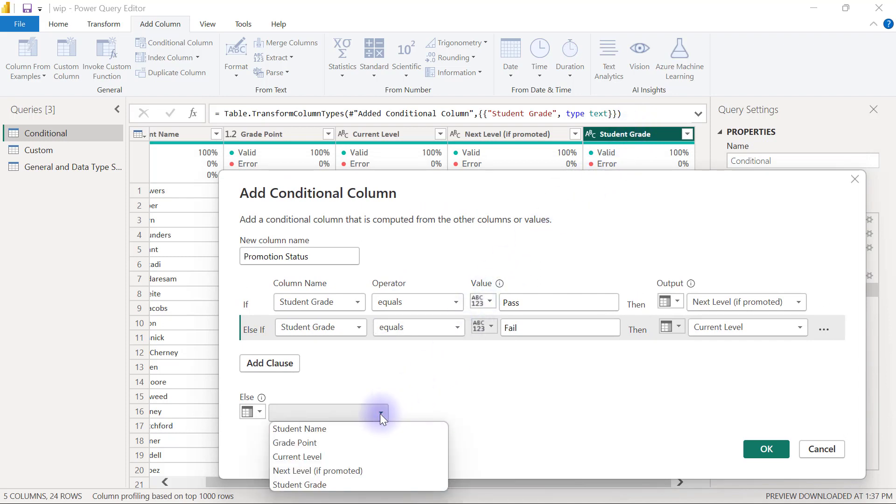
click(329, 486)
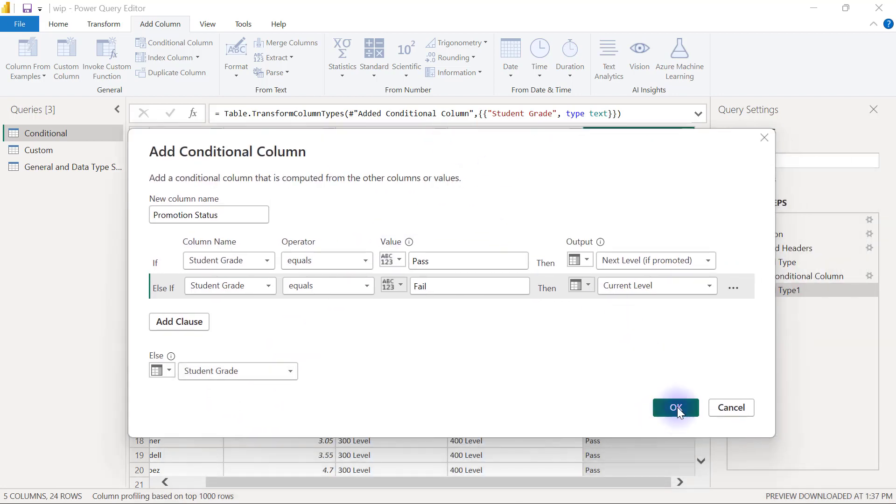
Create the Promotion Status column and compare row 1's Student Grade and Current Level.
click(678, 407)
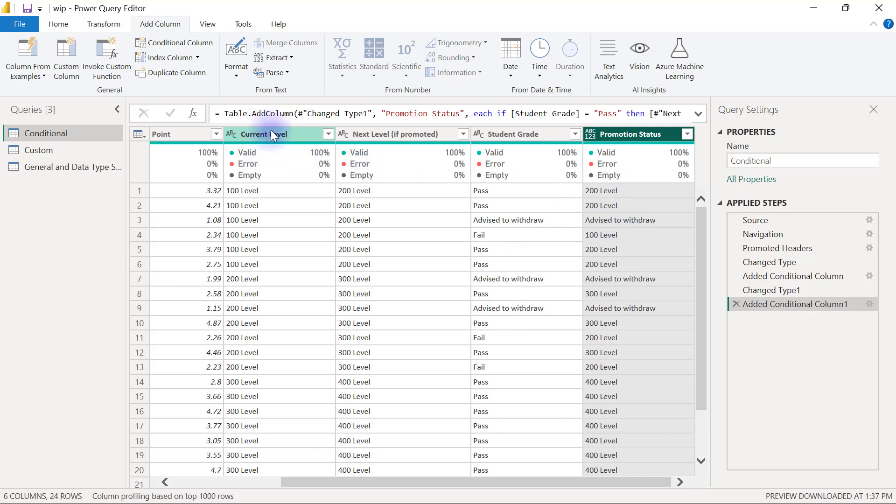
click(504, 190)
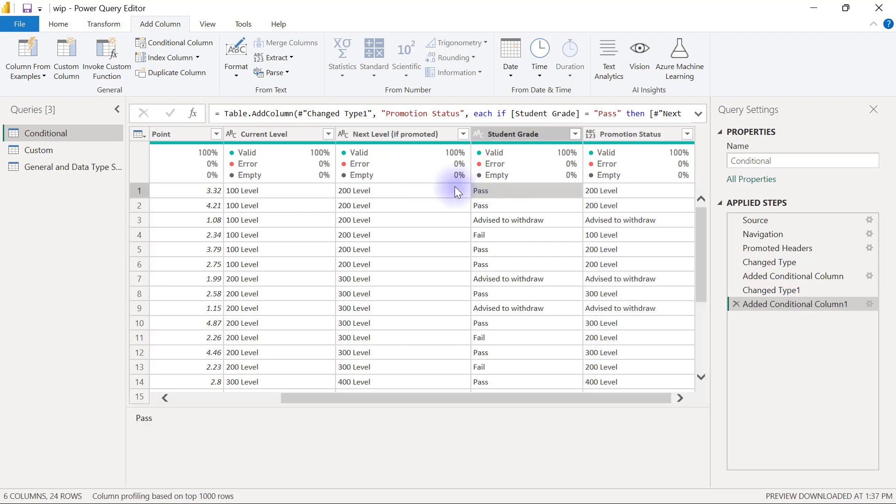
click(273, 195)
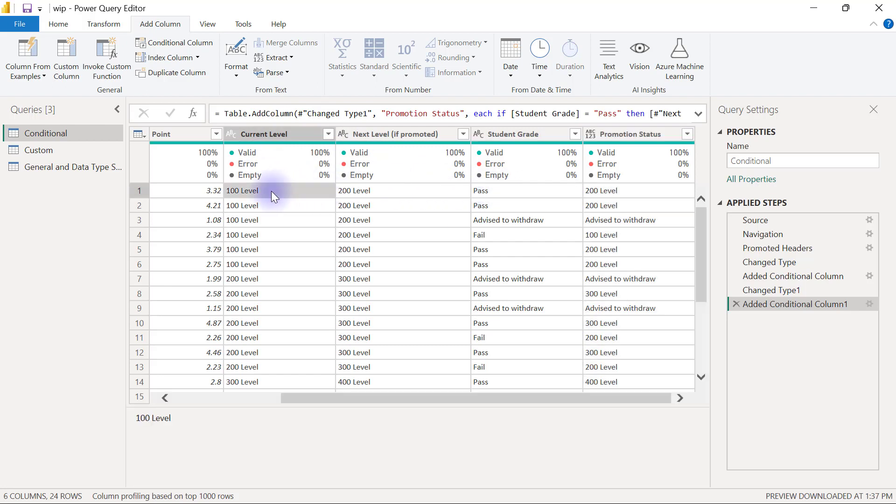